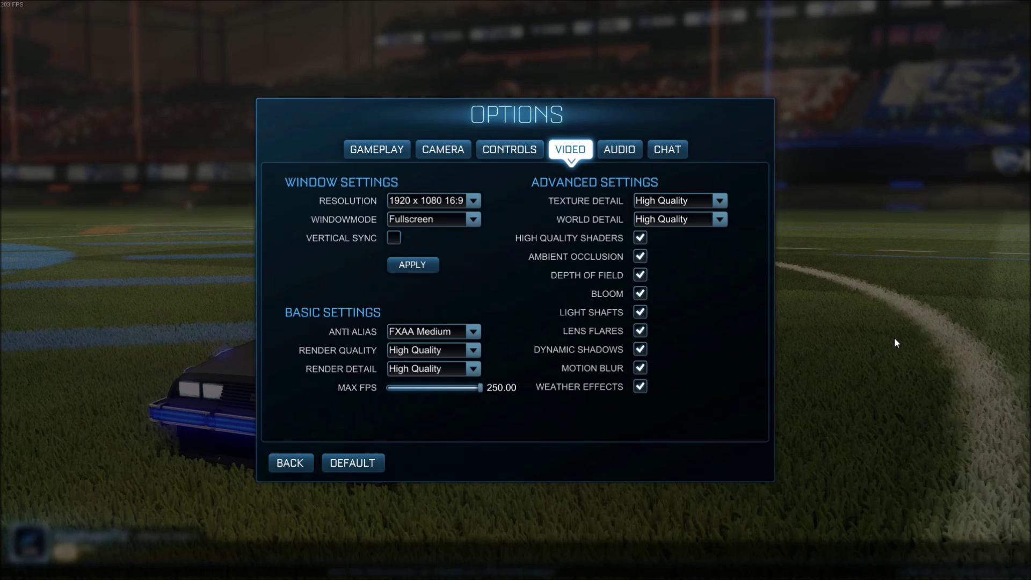
- Set Render Detail to Performance in the video options and return to the main menu
click(437, 369)
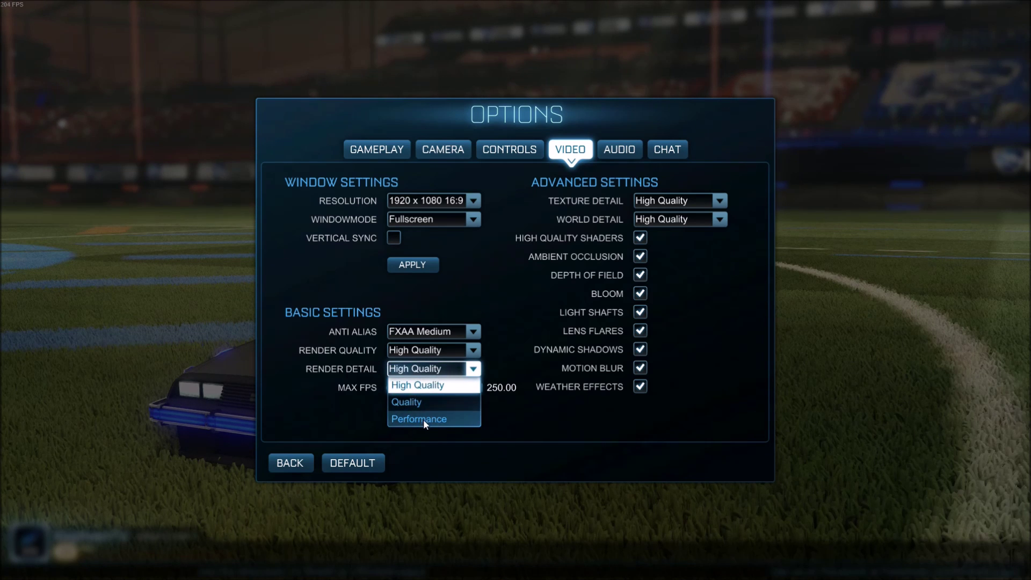
click(423, 418)
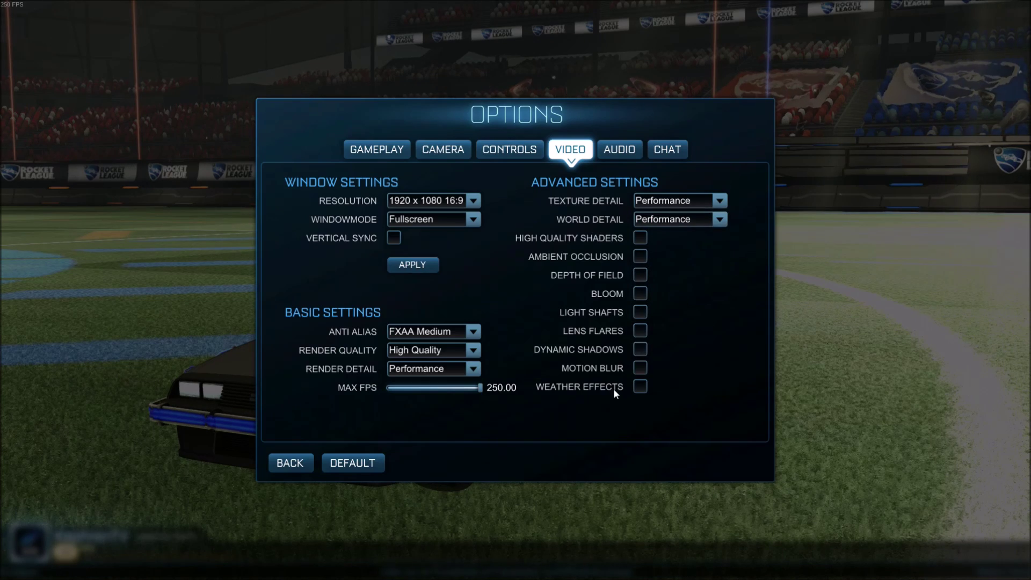
click(290, 463)
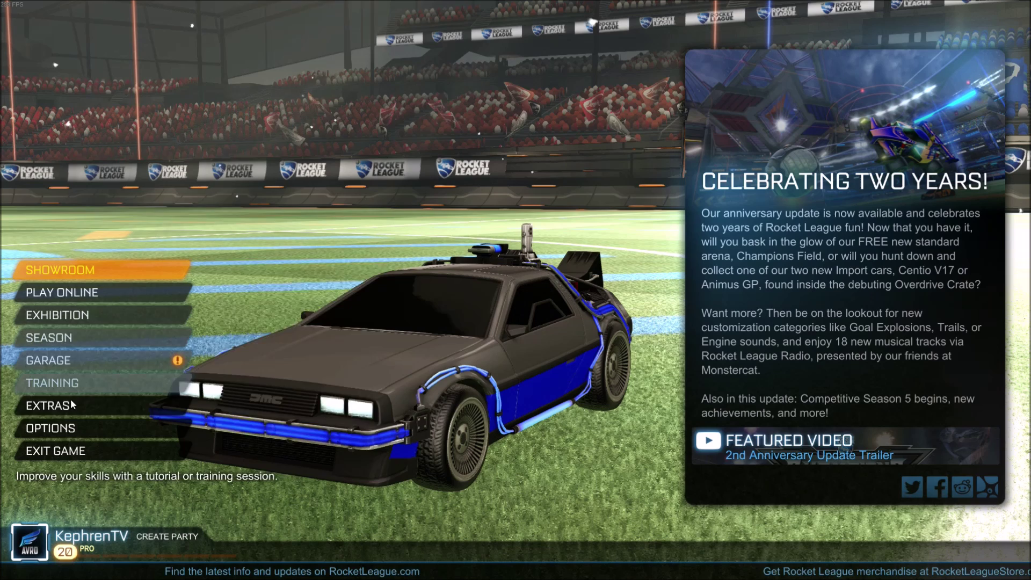
- Switch Render Detail back to High Quality in Options > Video, then exit Rocket League
click(95, 428)
click(570, 151)
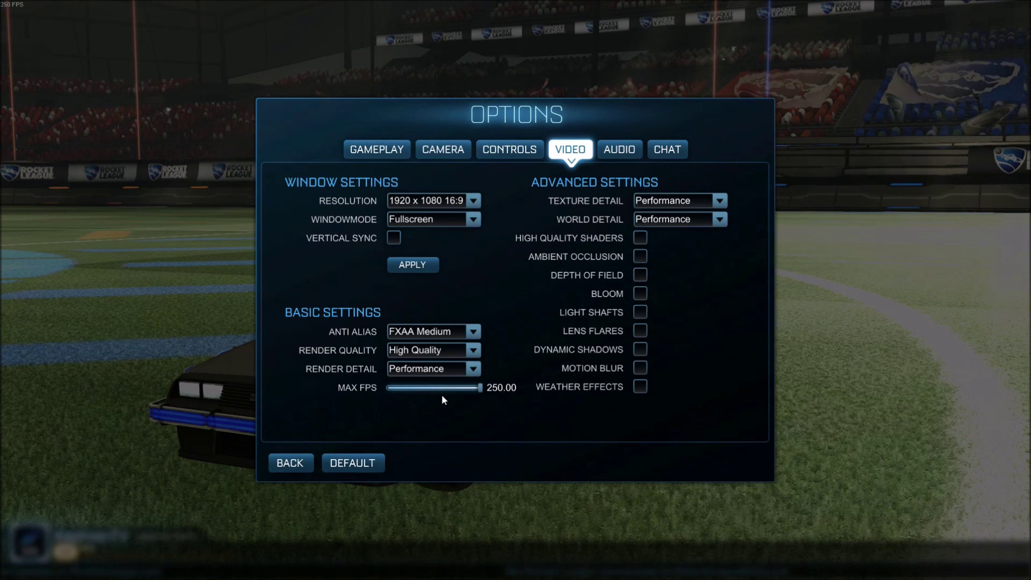
click(442, 369)
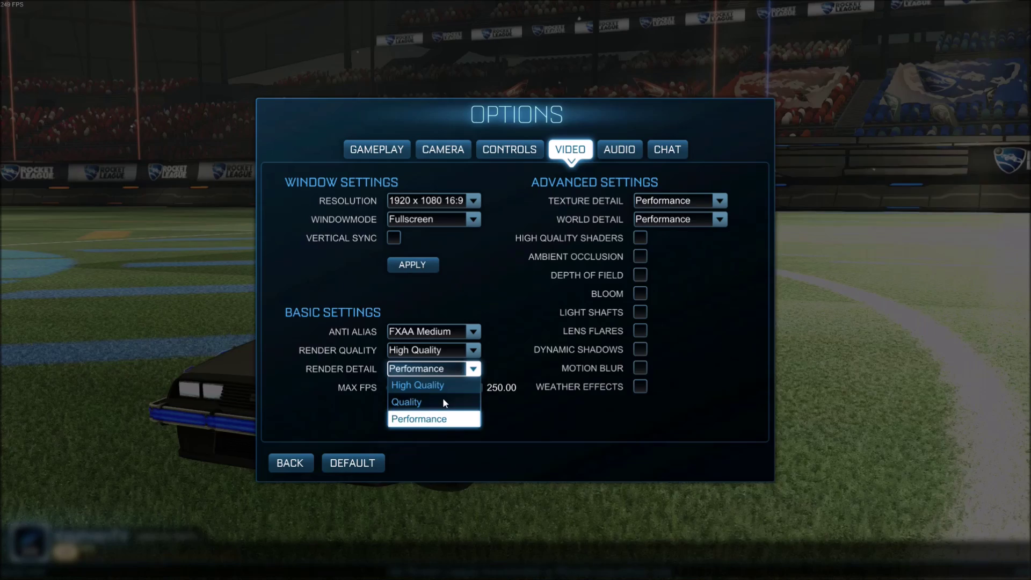
click(433, 385)
click(293, 461)
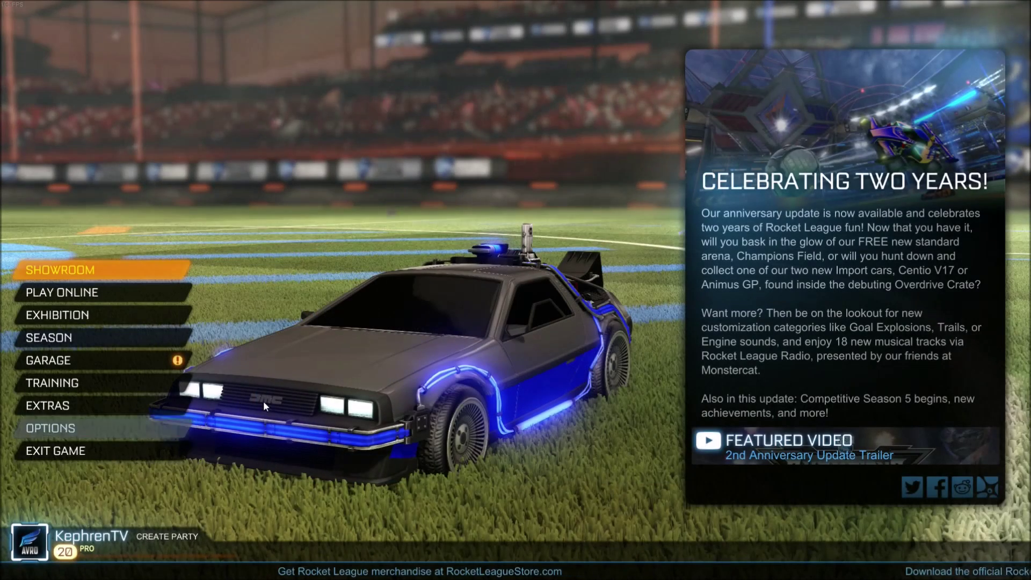
click(122, 455)
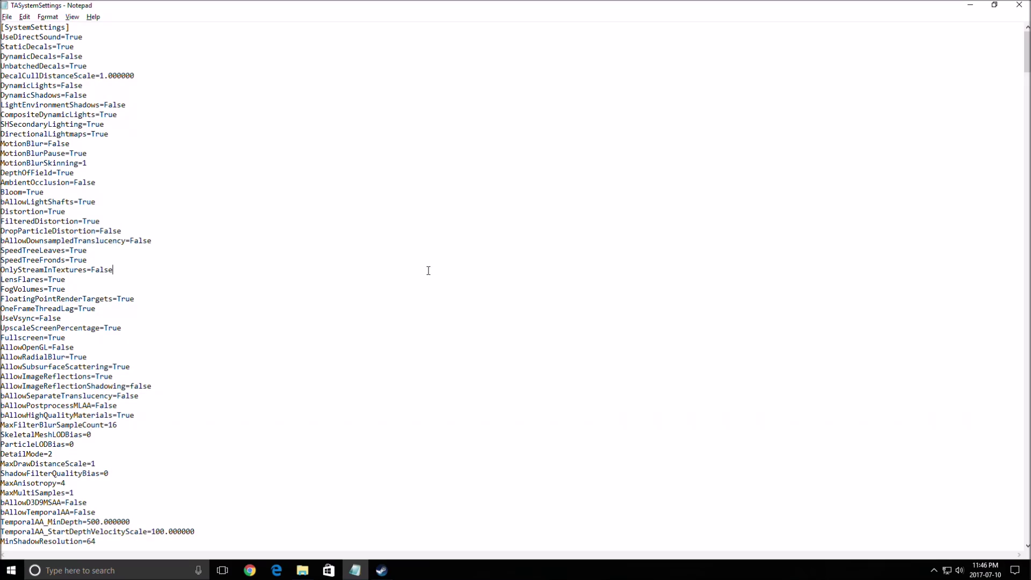
click(302, 570)
click(318, 293)
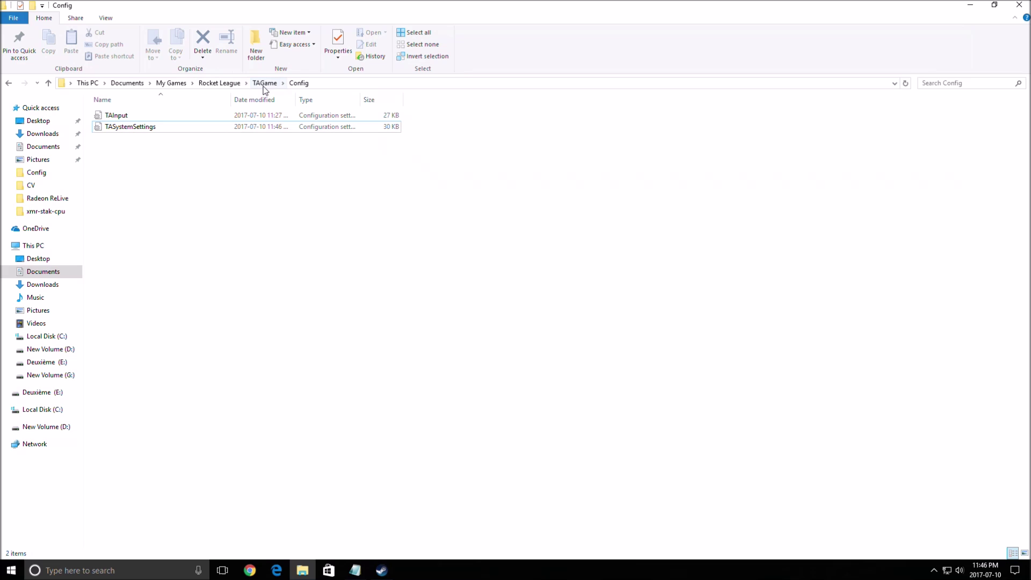
click(141, 127)
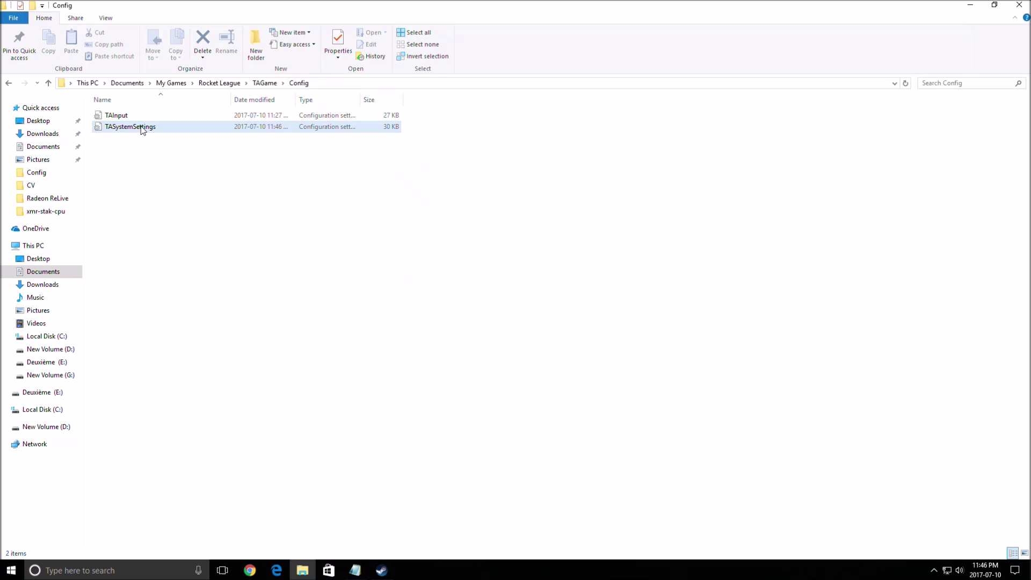
click(262, 264)
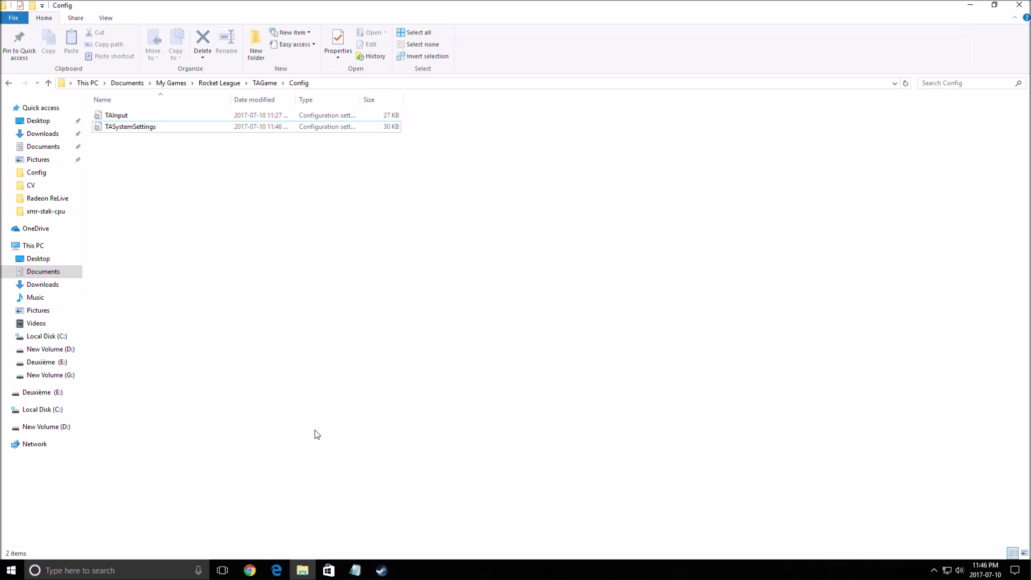
click(355, 570)
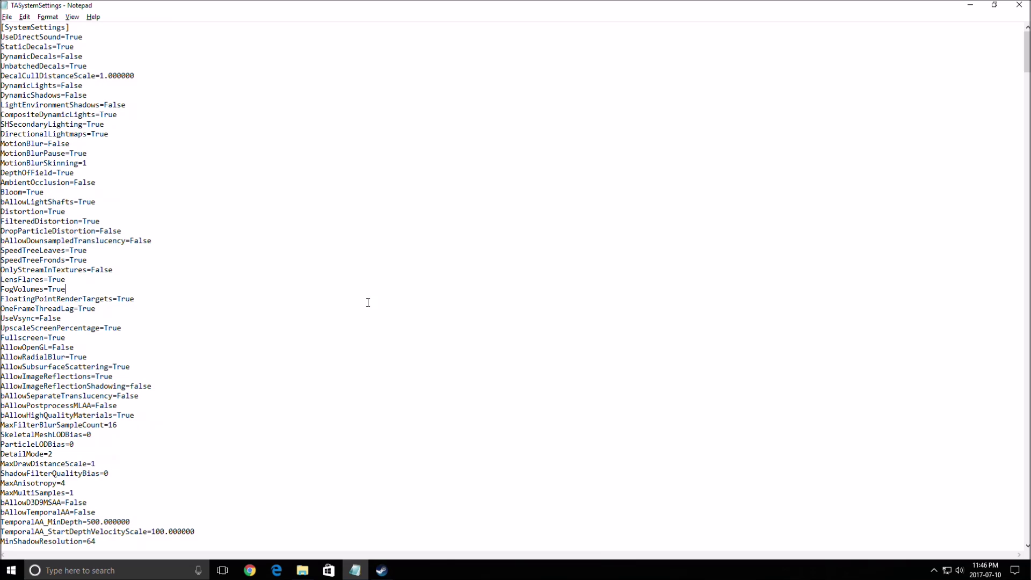
drag(16, 39, 161, 398)
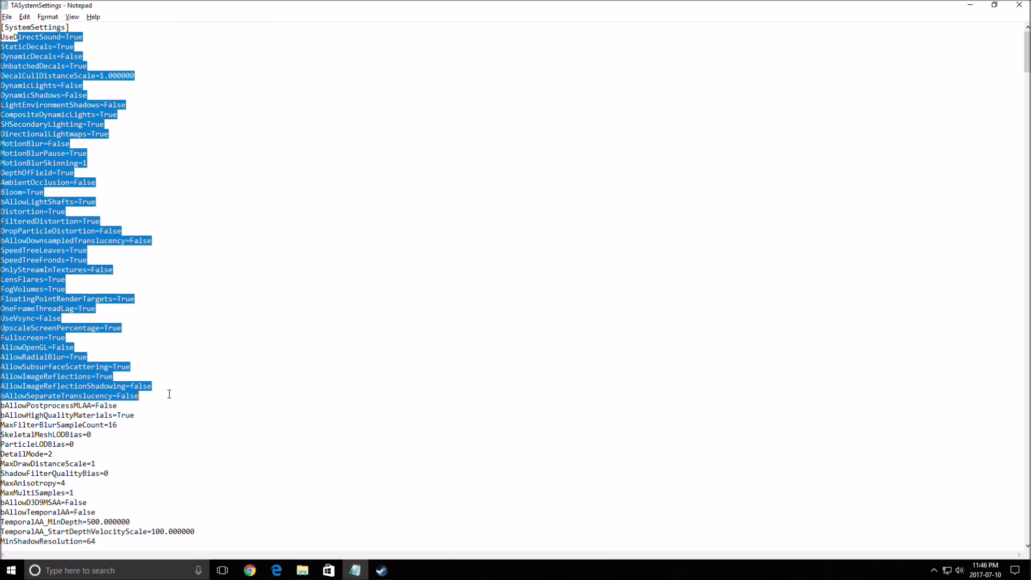
scroll(162, 398, down, 6)
scroll(159, 402, down, 14)
scroll(156, 397, up, 15)
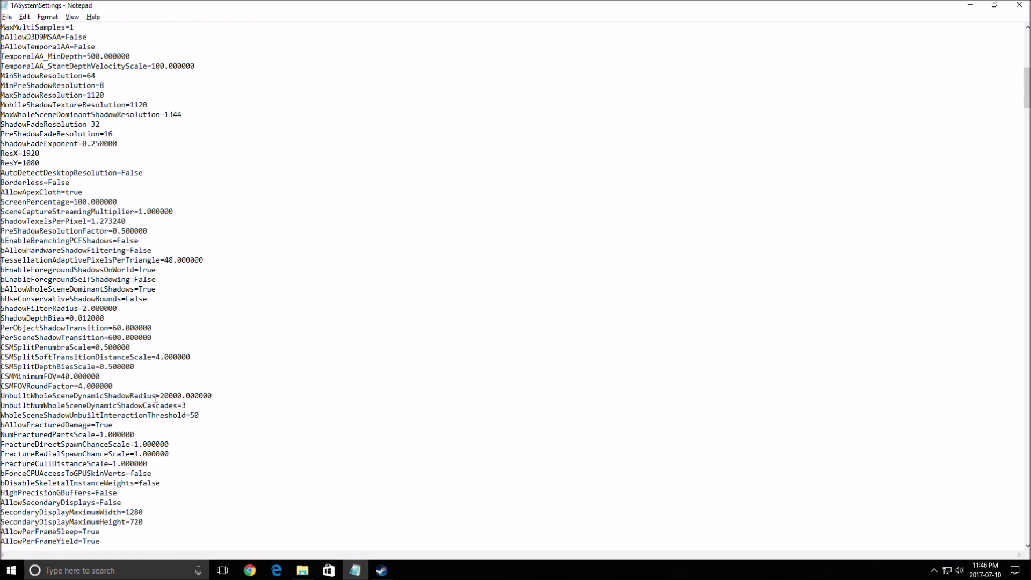
scroll(152, 389, up, 5)
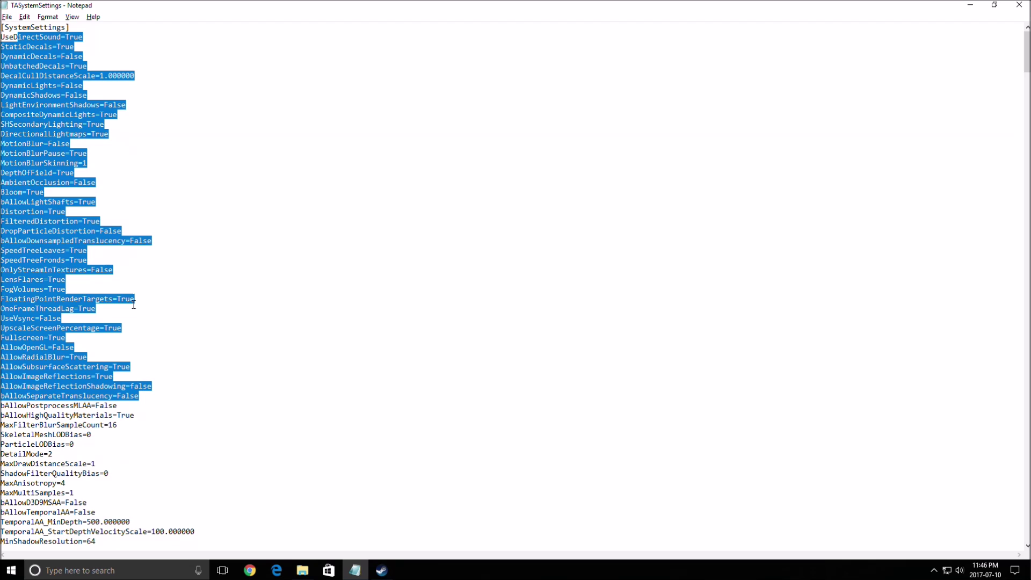
click(147, 146)
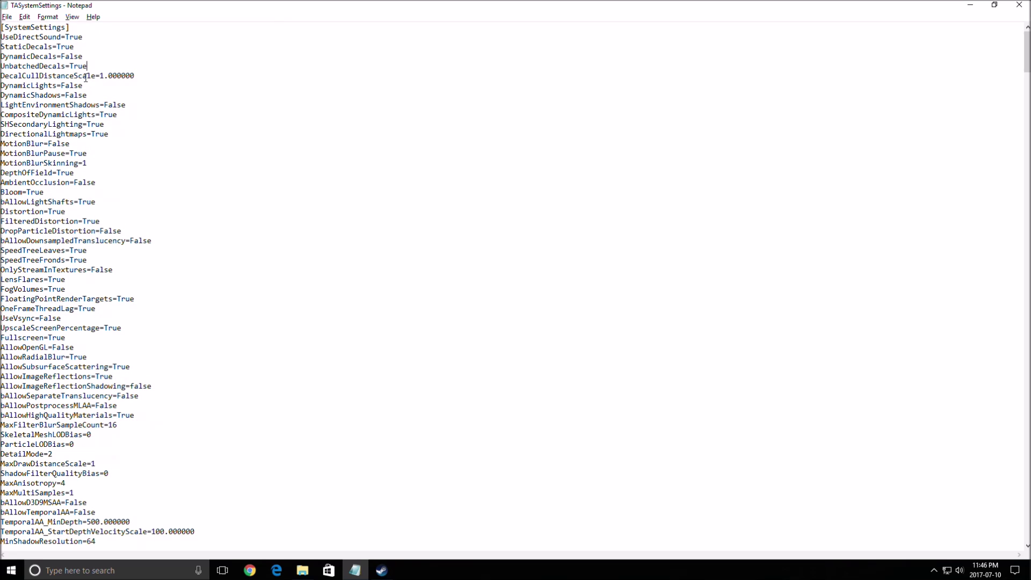
double_click(52, 106)
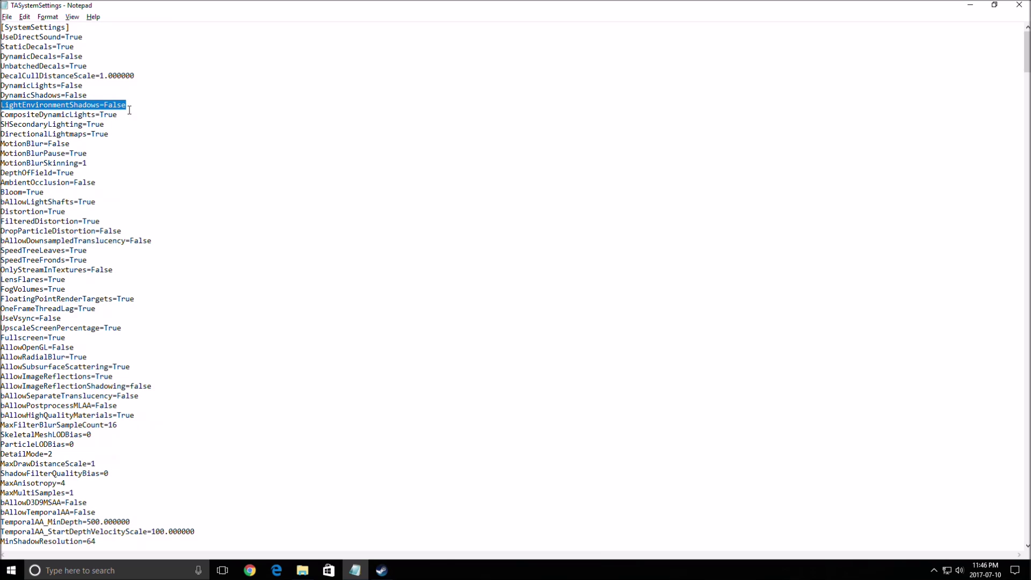
double_click(16, 97)
click(14, 95)
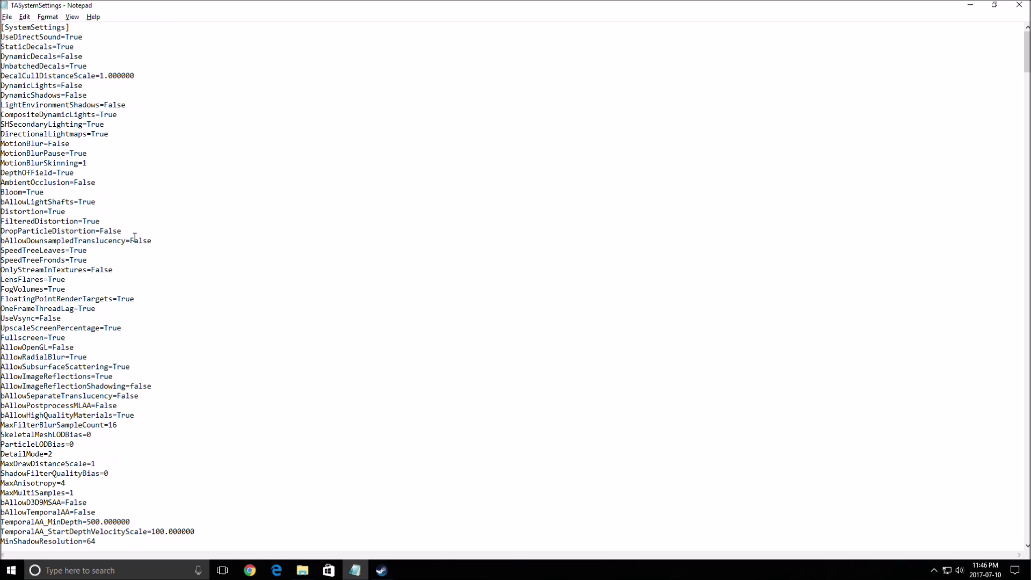
double_click(2, 386)
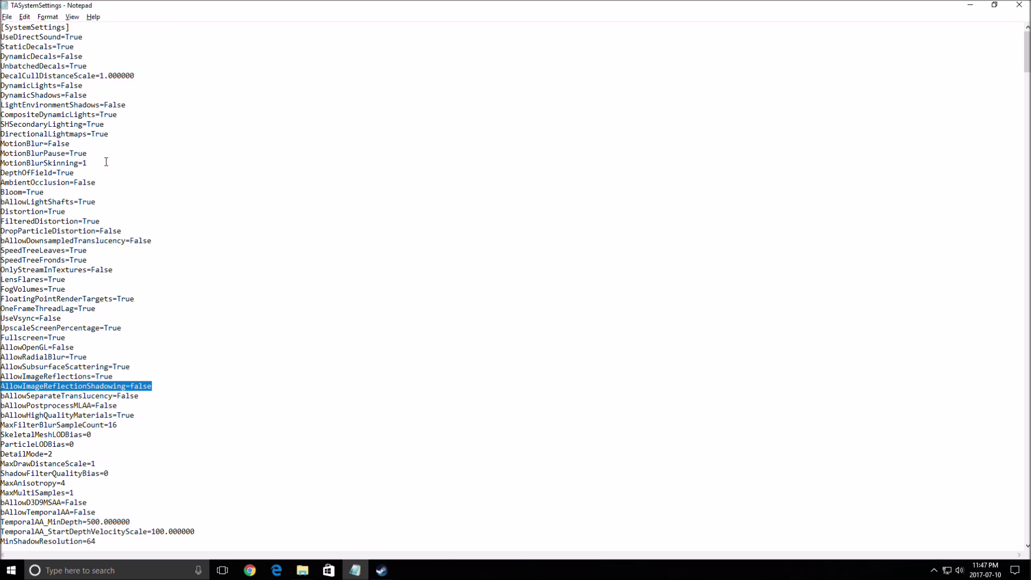
- Confirm DynamicLights and DynamicDecals are False, then change CompositeDynamicLights from True to False
click(110, 85)
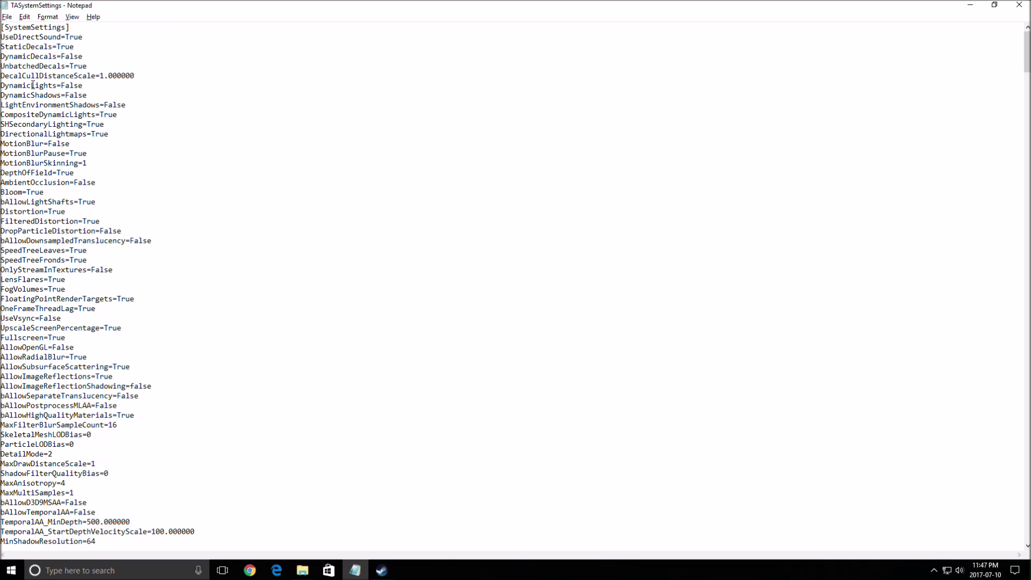
double_click(12, 86)
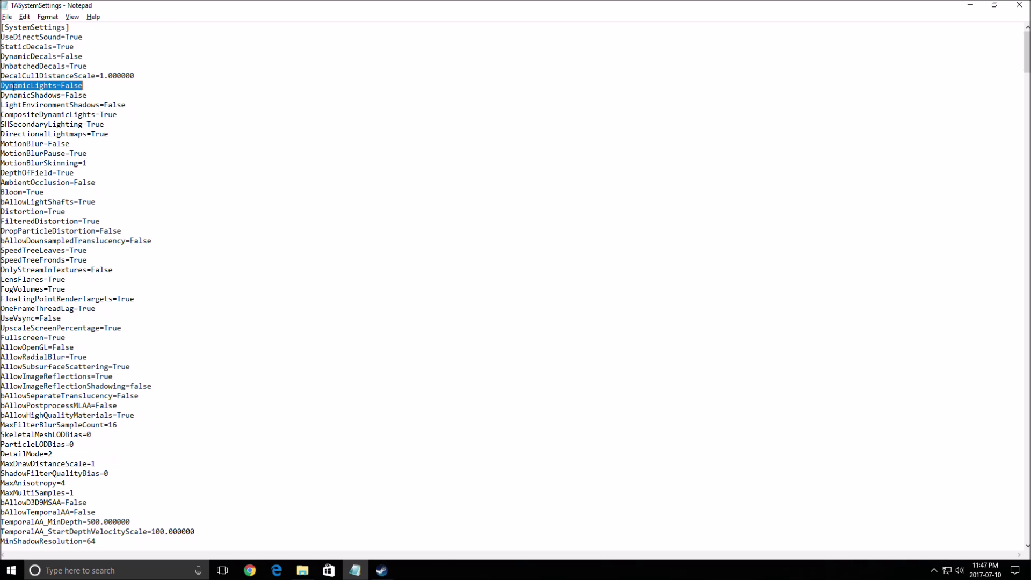
double_click(20, 56)
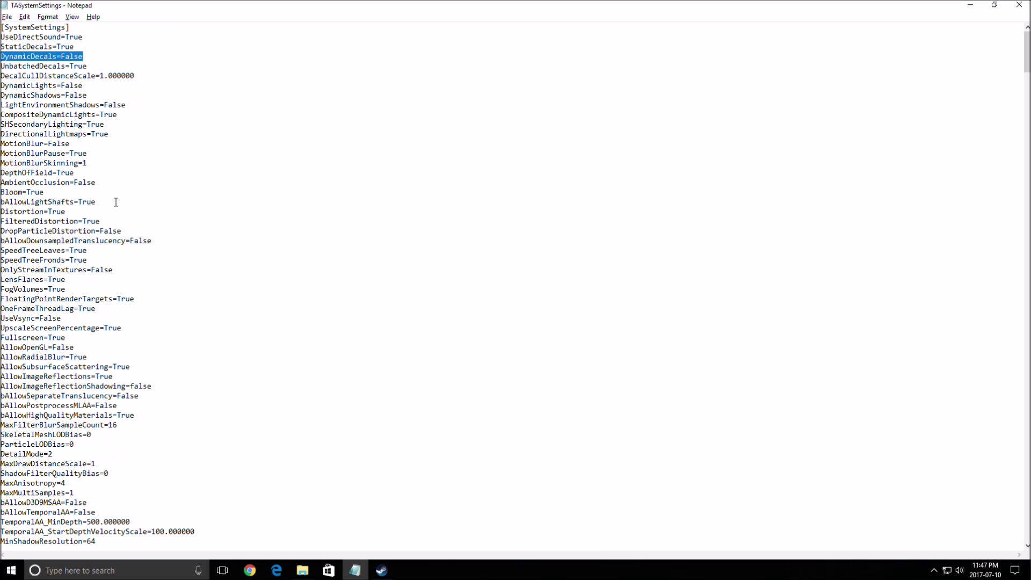
double_click(27, 115)
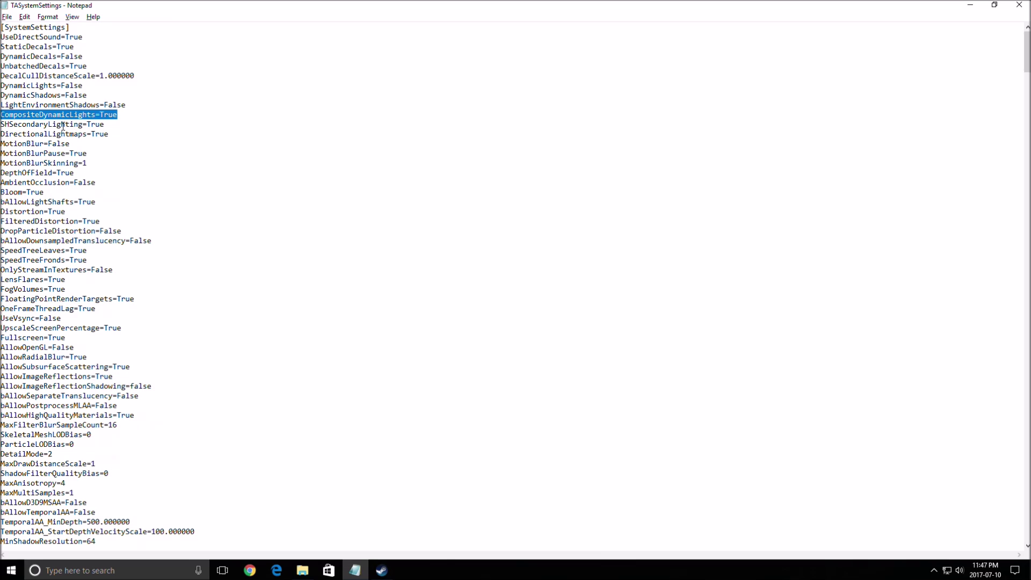
click(120, 115)
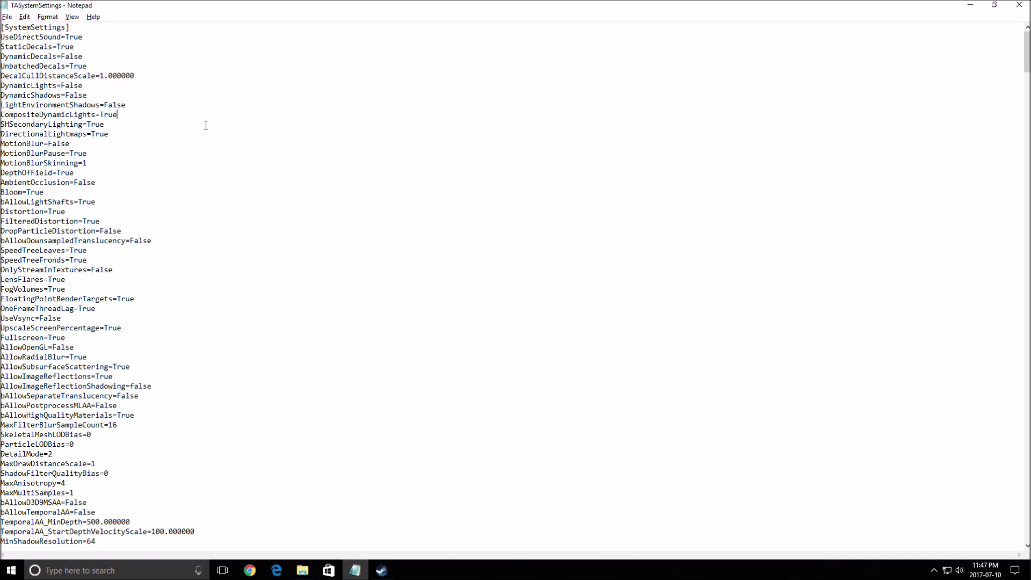
key(BackSpace)
key(BackSpace)
key(BackSpace)
key(BackSpace)
text(False)
double_click(23, 145)
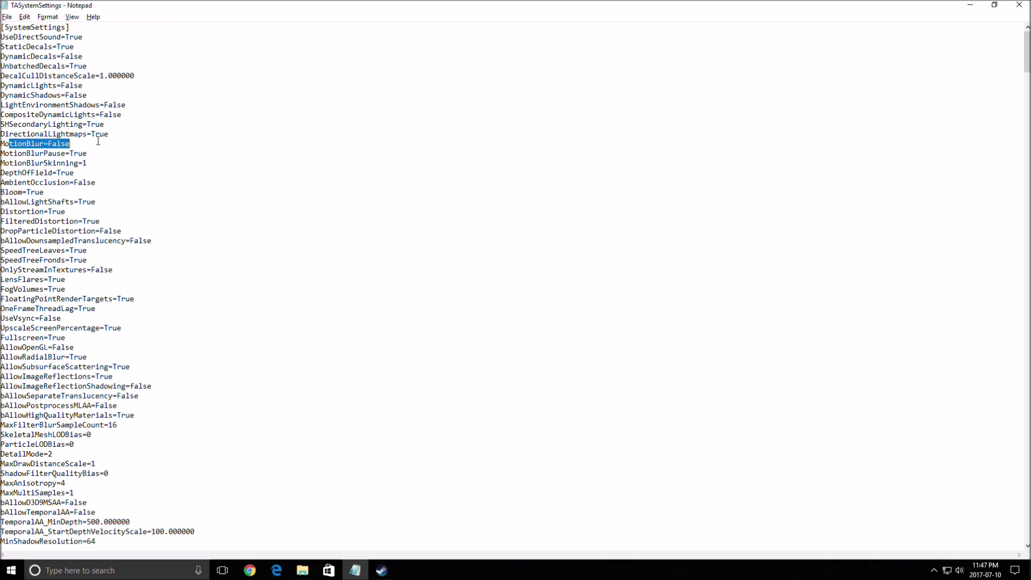
drag(25, 145, 98, 146)
click(118, 183)
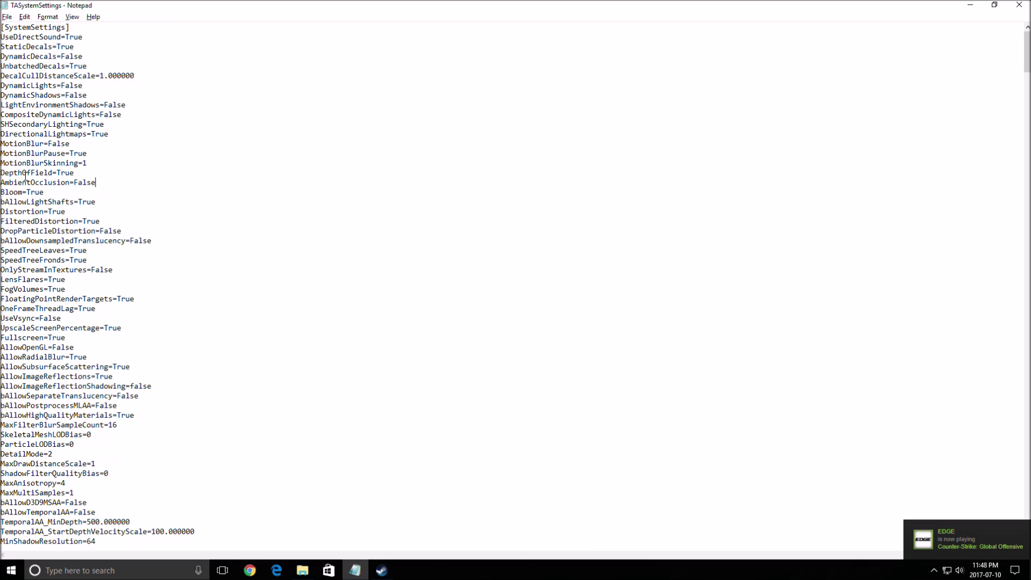
drag(13, 172, 75, 173)
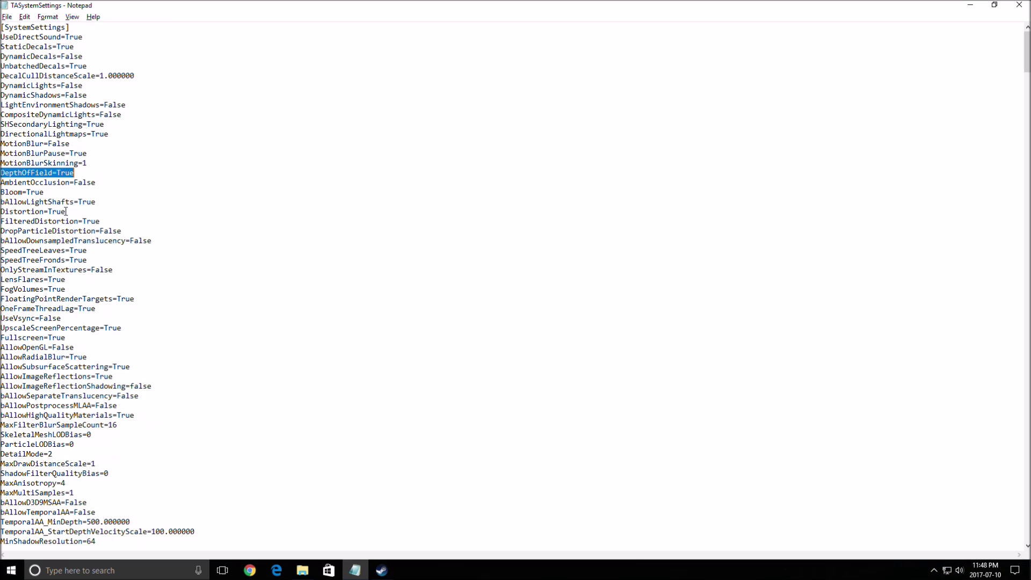
double_click(47, 184)
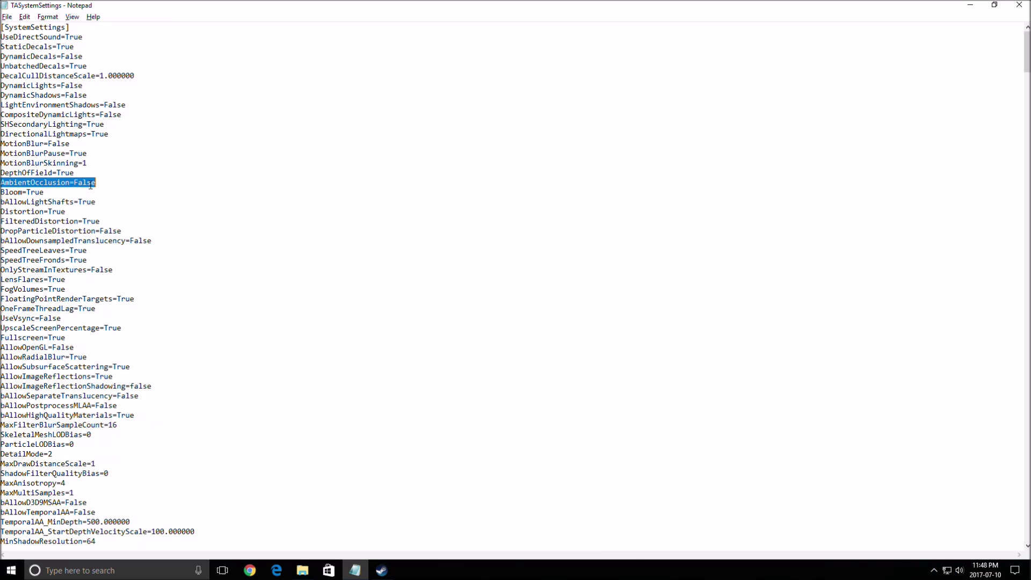
drag(44, 192, 1, 192)
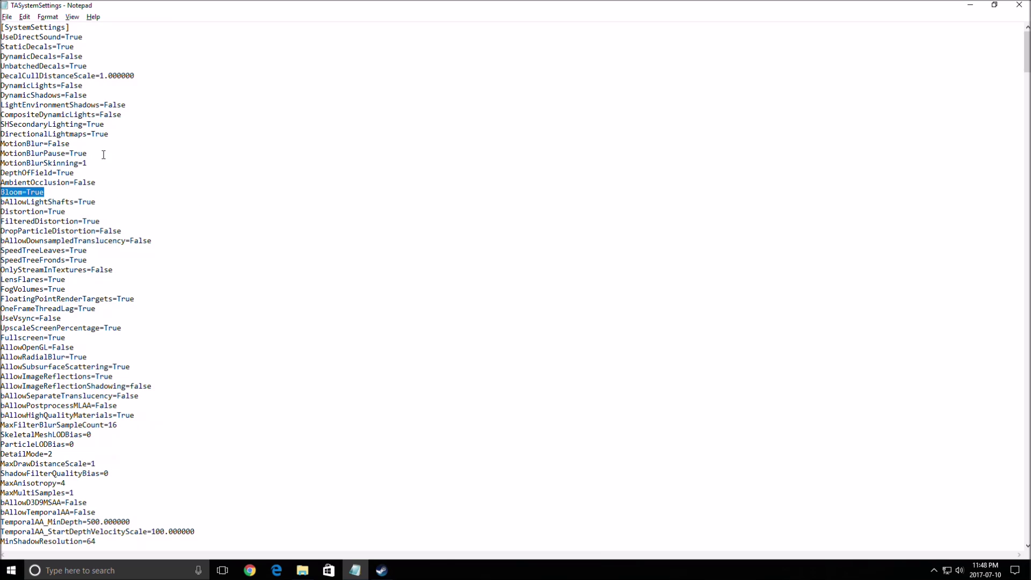
drag(1, 183, 97, 182)
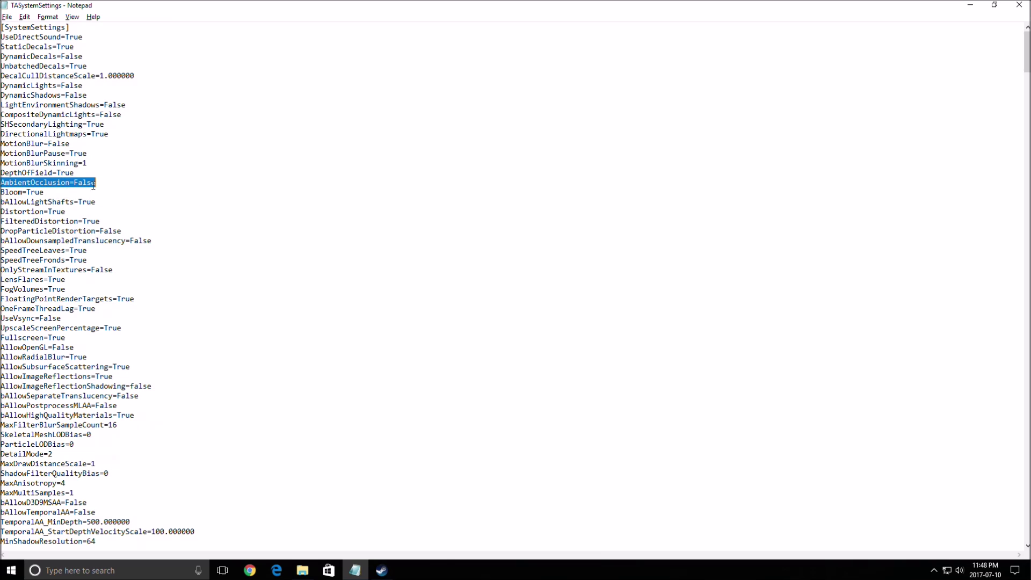
click(99, 183)
key(shift+Home)
click(75, 204)
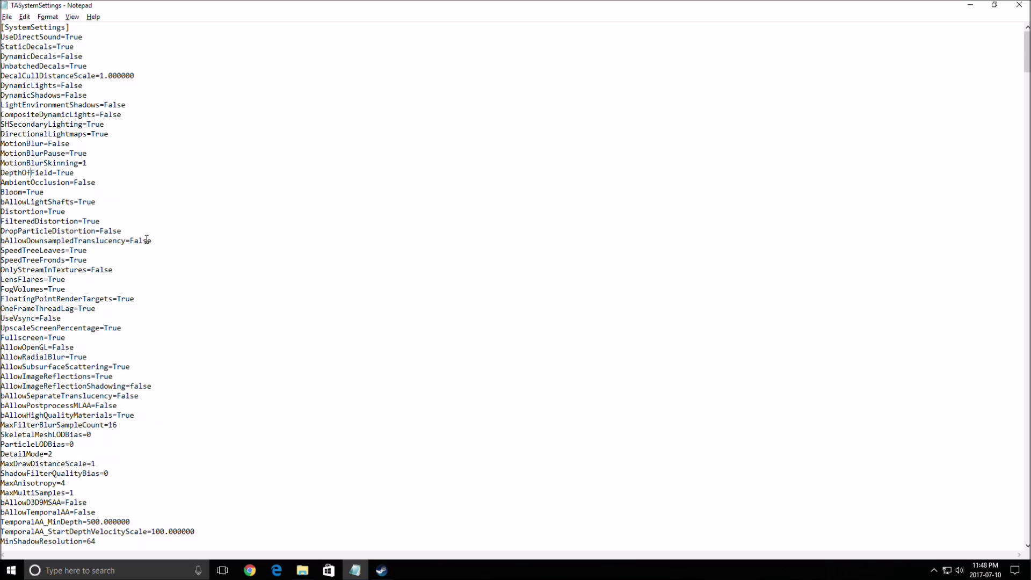
scroll(73, 125, down, 5)
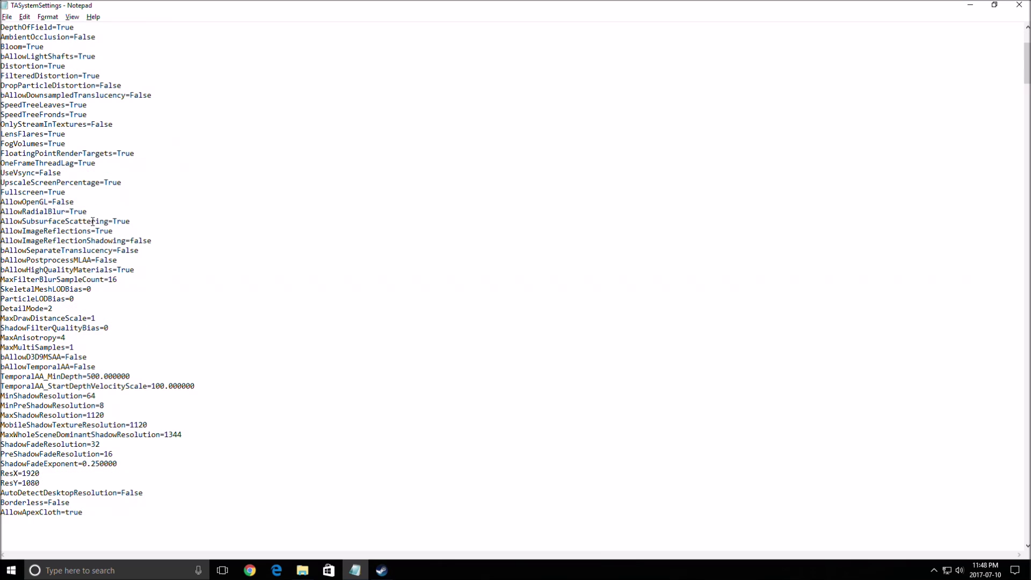
click(82, 173)
scroll(82, 235, down, 11)
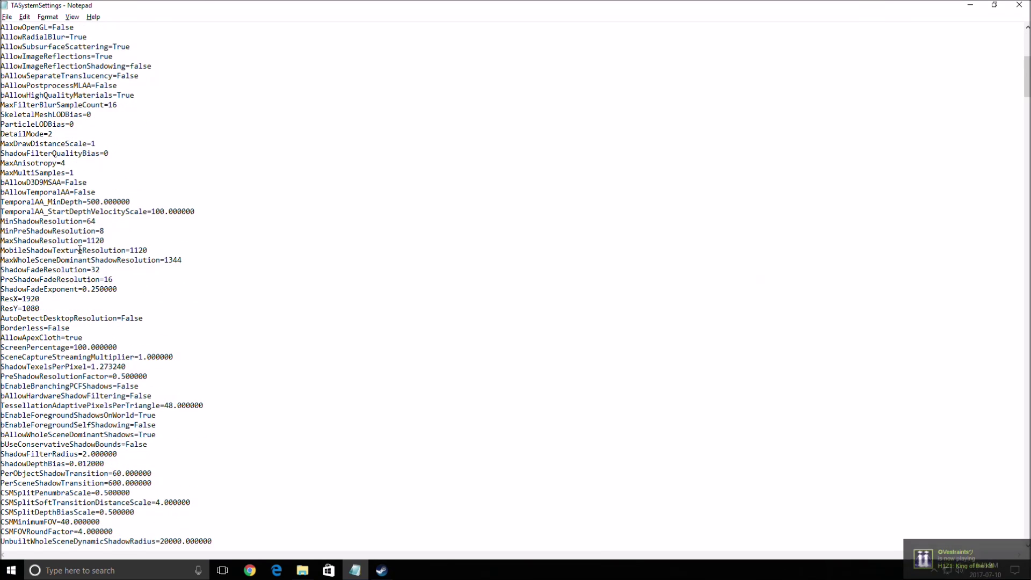
drag(39, 115, 241, 458)
click(217, 341)
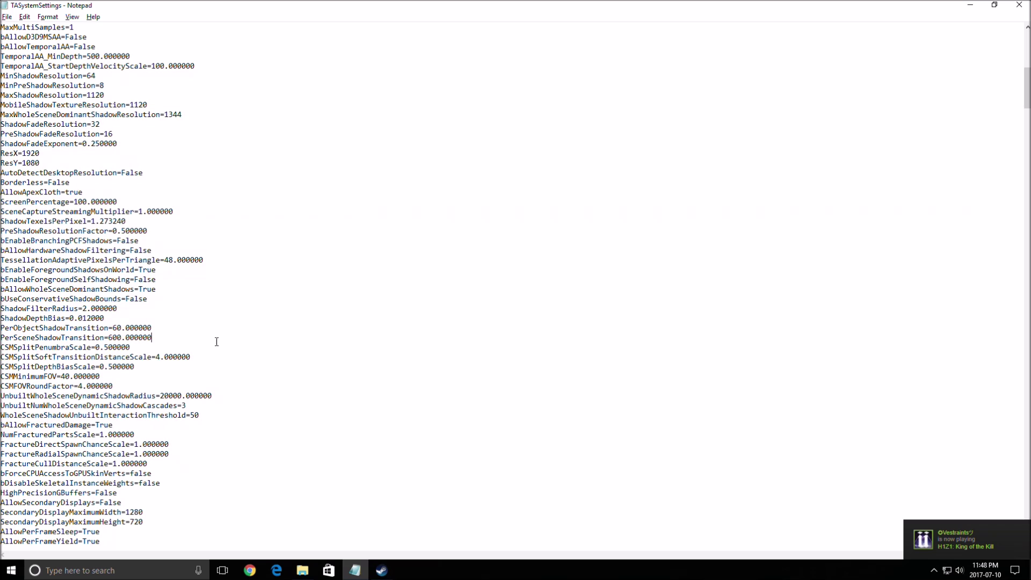
scroll(186, 281, down, 8)
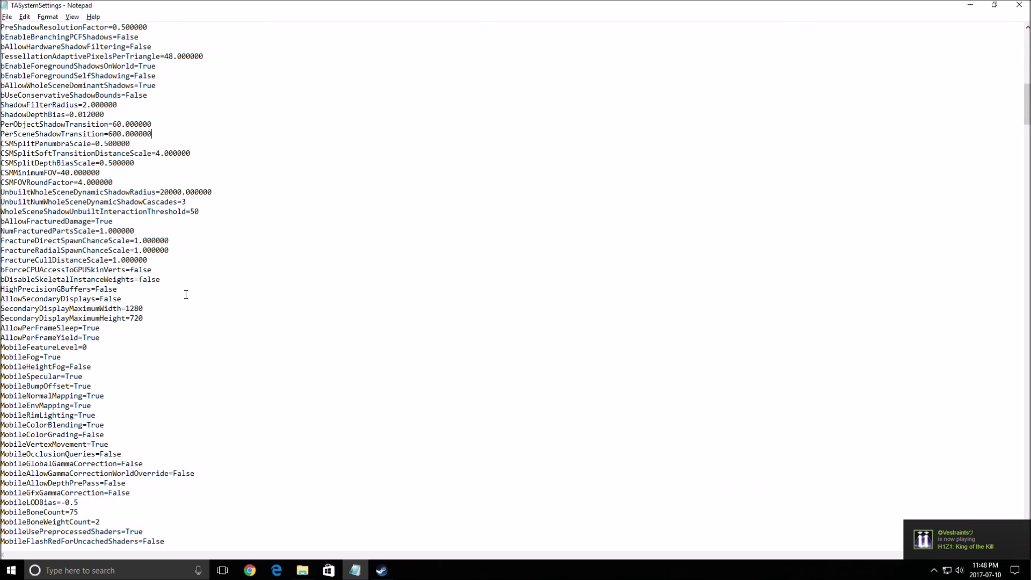
scroll(183, 288, down, 3)
scroll(175, 284, down, 7)
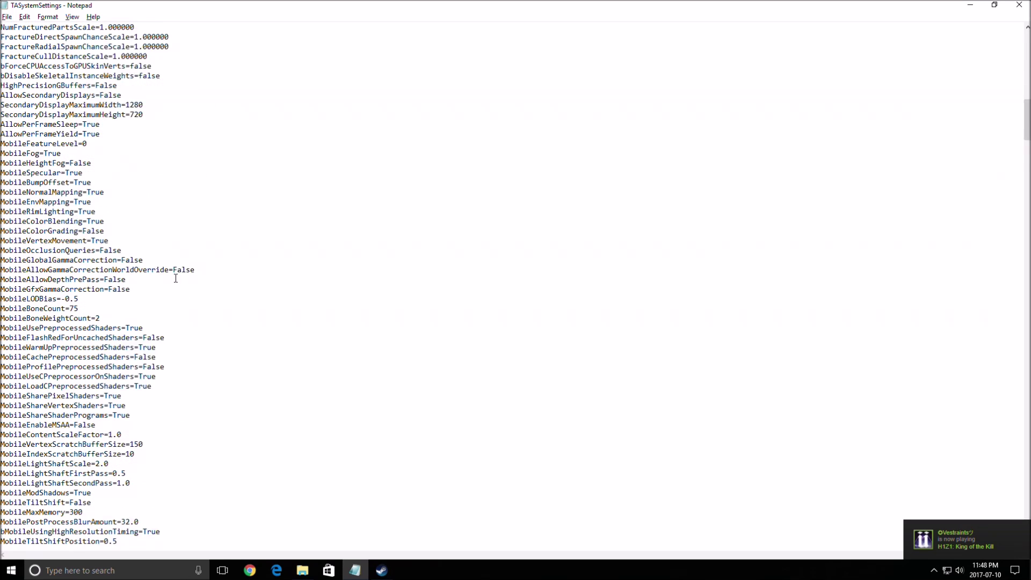
scroll(156, 280, down, 6)
scroll(148, 280, down, 8)
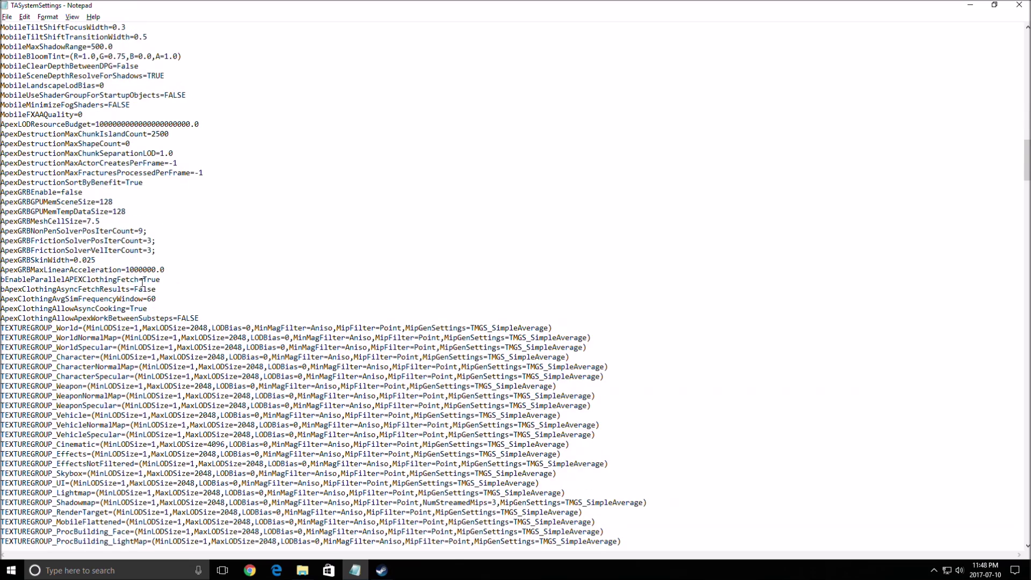
scroll(145, 268, up, 20)
scroll(142, 256, up, 12)
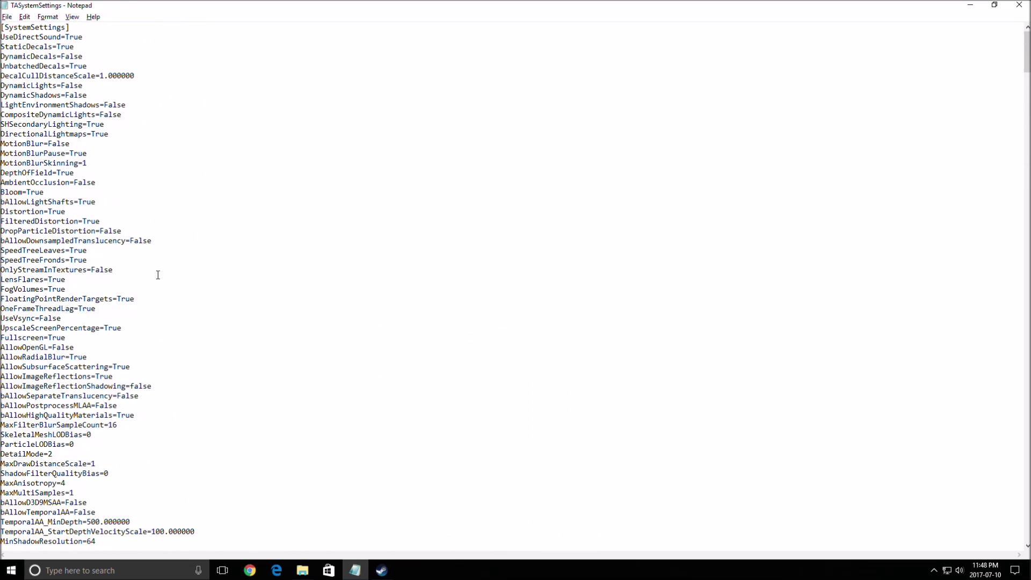
click(297, 181)
double_click(21, 183)
click(9, 195)
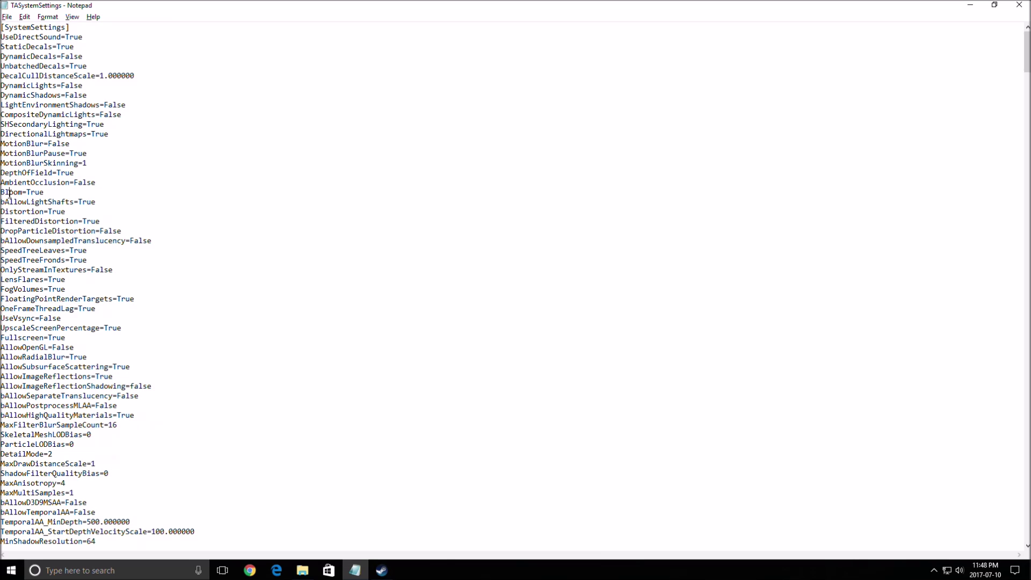